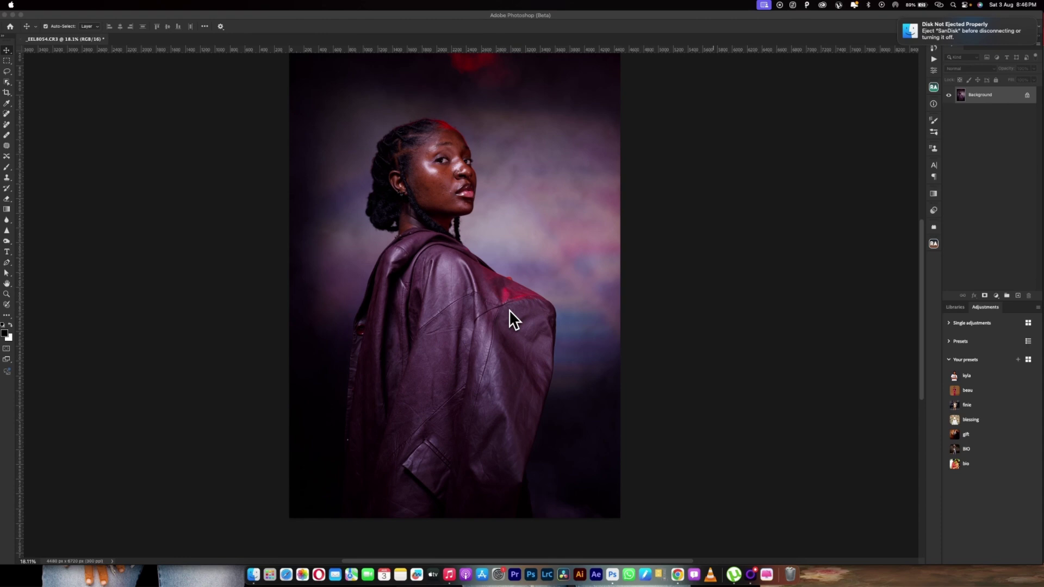
Zoom in from the 18% fit view to the model's face to inspect her skin.
scroll(438, 149, up, 10)
scroll(438, 149, down, 3)
scroll(438, 149, down, 8)
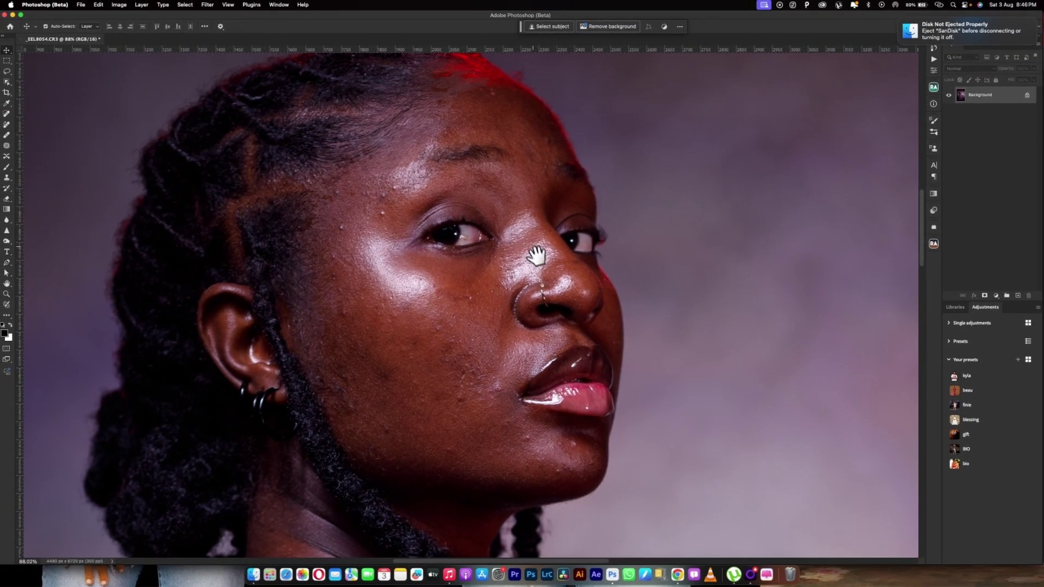
Duplicate the Background layer and apply Retouch4me Heal to the copy.
drag(1006, 116, 1018, 295)
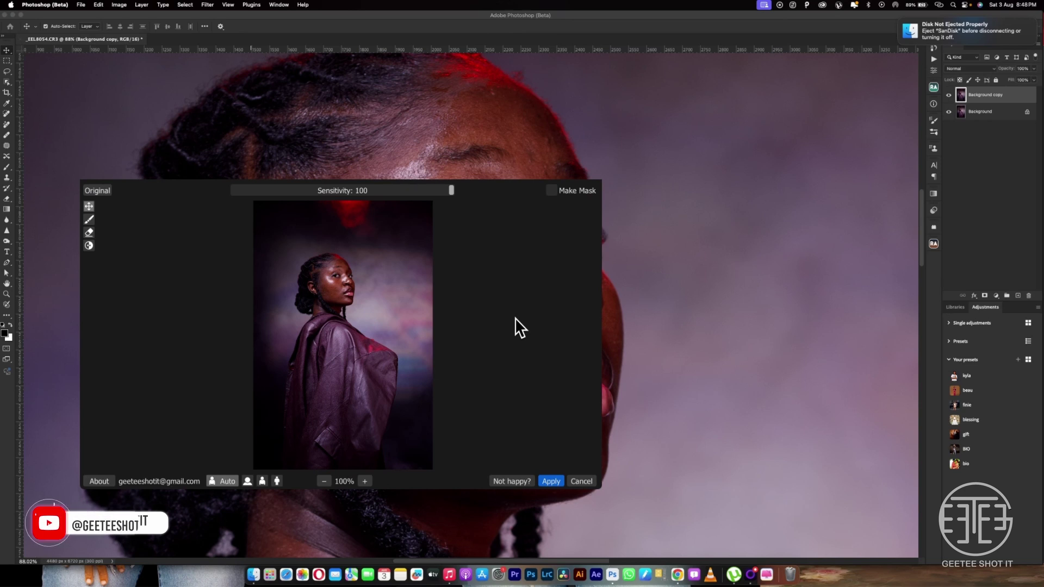
click(548, 483)
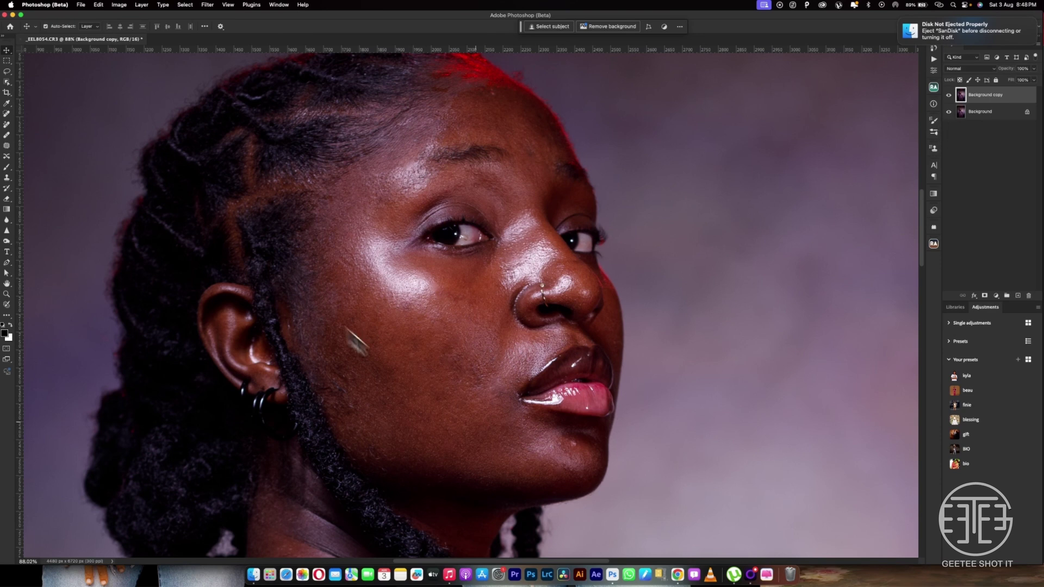
Toggle the Background copy on and off to compare healed and original skin, leaving it visible.
click(949, 95)
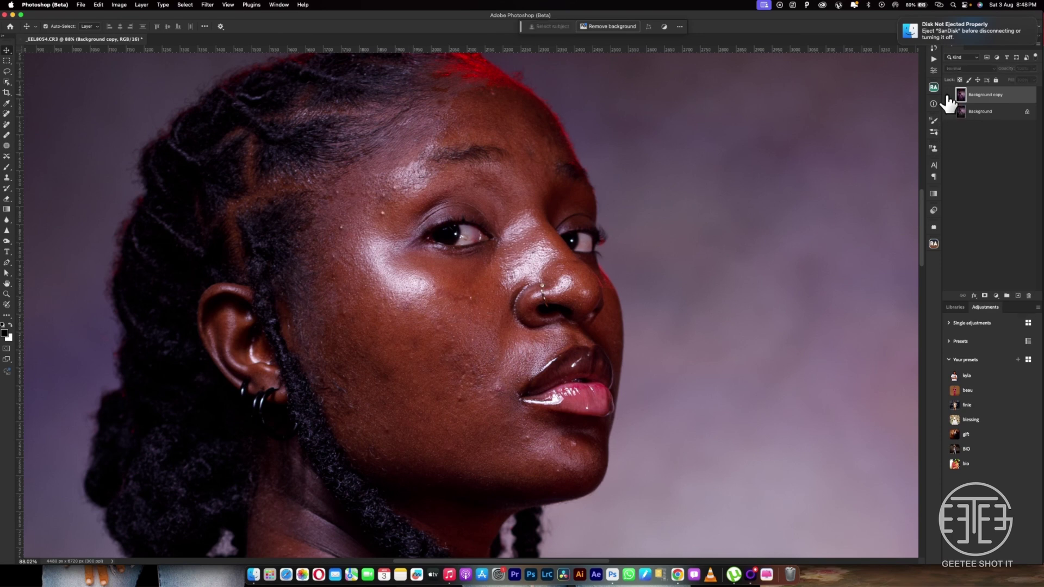
click(948, 96)
click(949, 95)
click(949, 95)
click(949, 95)
click(949, 95)
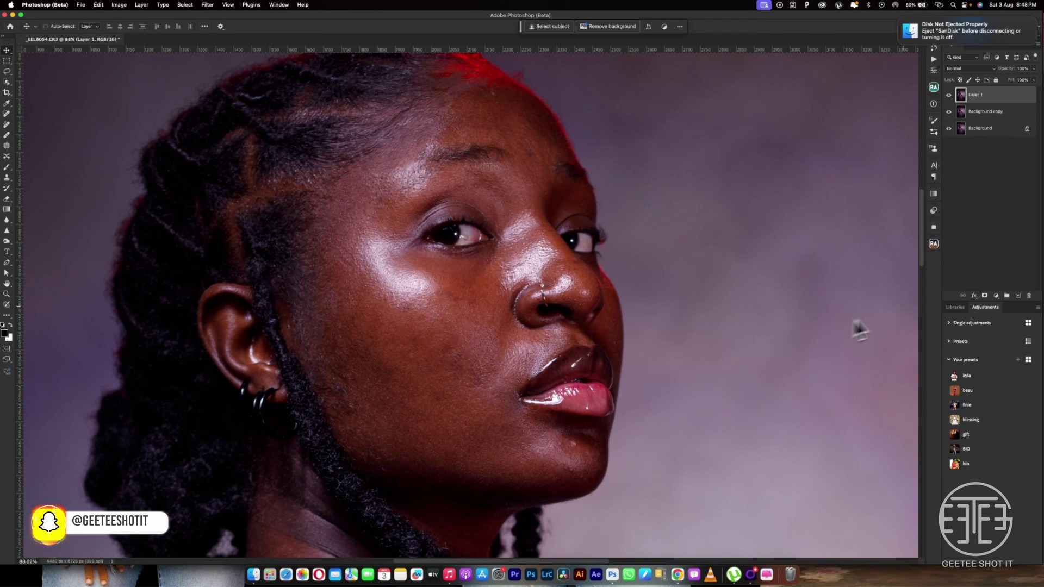
Stamp all visible layers into a new top Layer 1 and launch Retouch4me Dodge Burn on it.
key(ctrl+alt+shift+e)
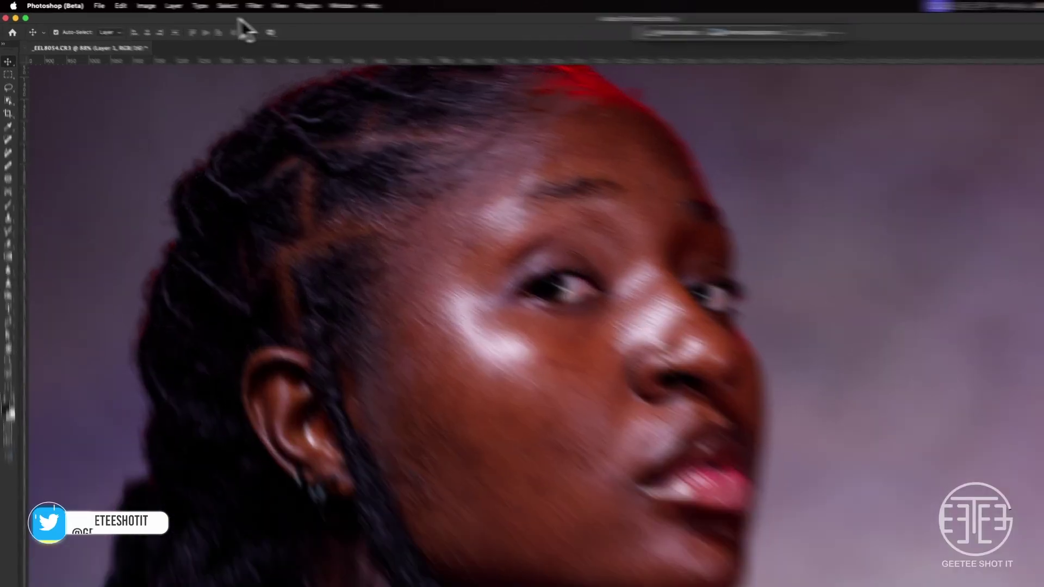
click(207, 4)
mouse_move(379, 250)
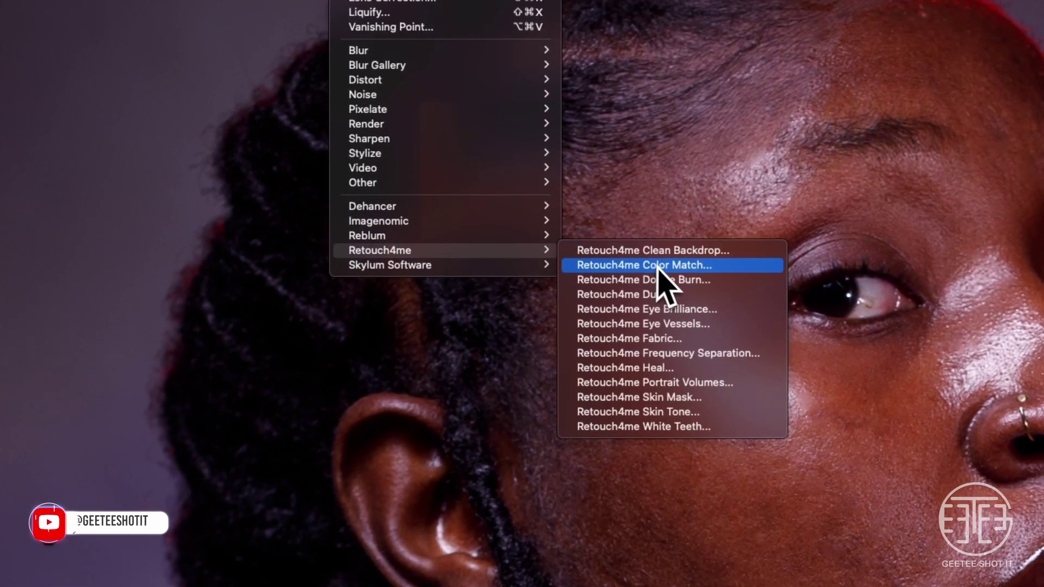
click(660, 281)
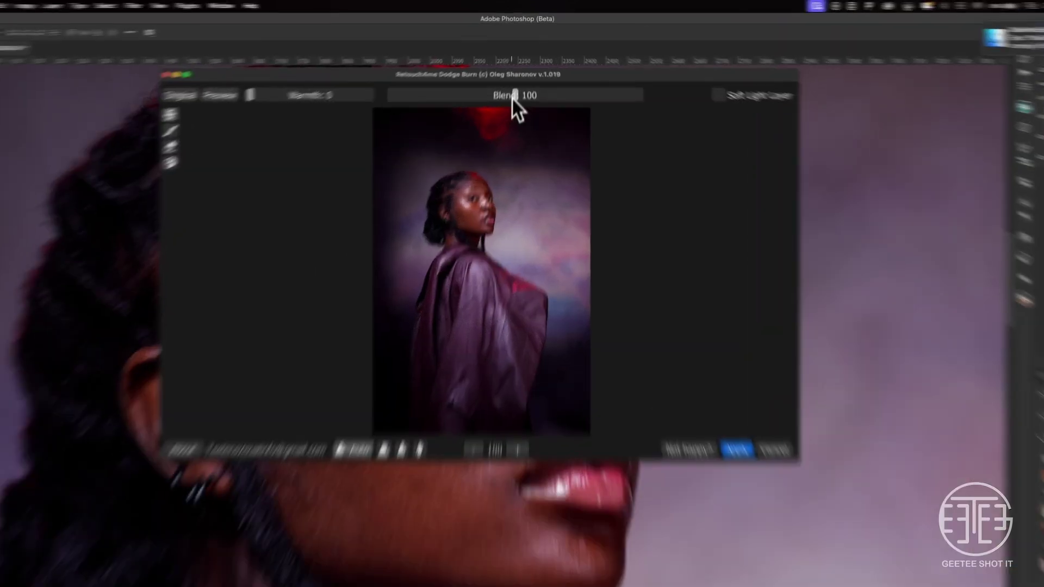
Raise the Dodge Burn blend strength to 132.
drag(518, 78, 520, 80)
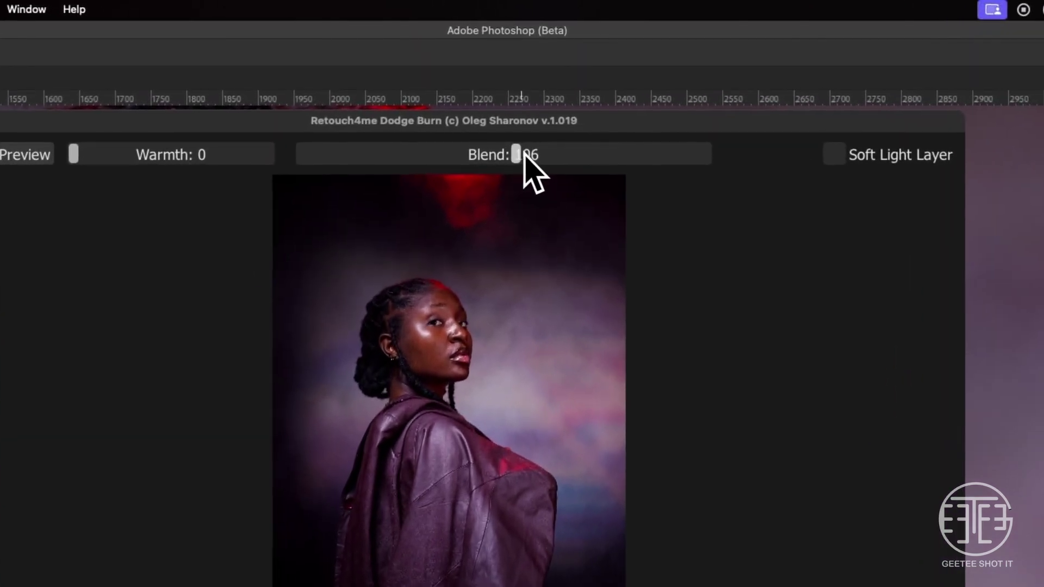
drag(525, 157, 546, 157)
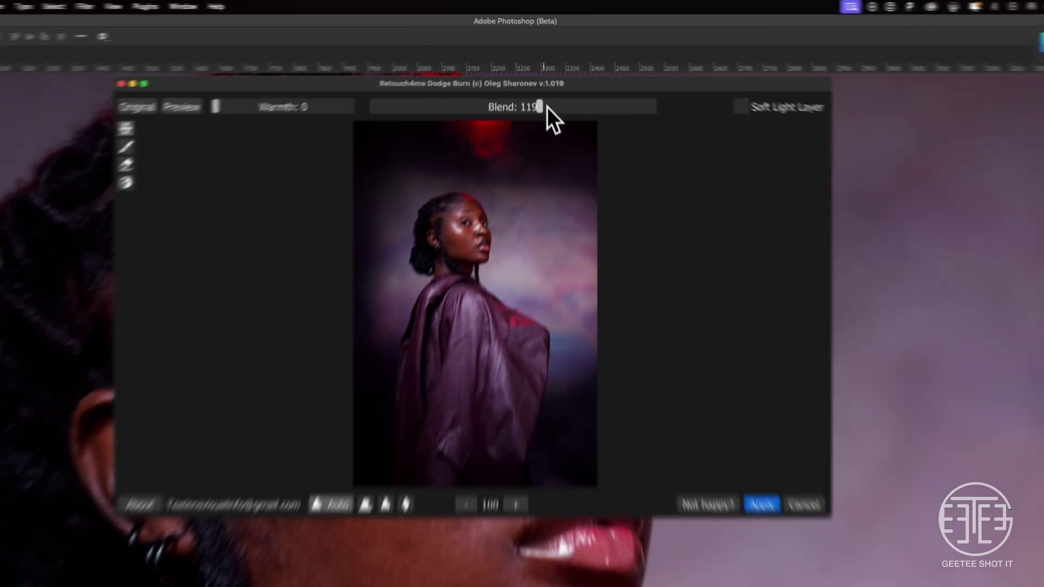
drag(546, 80, 553, 77)
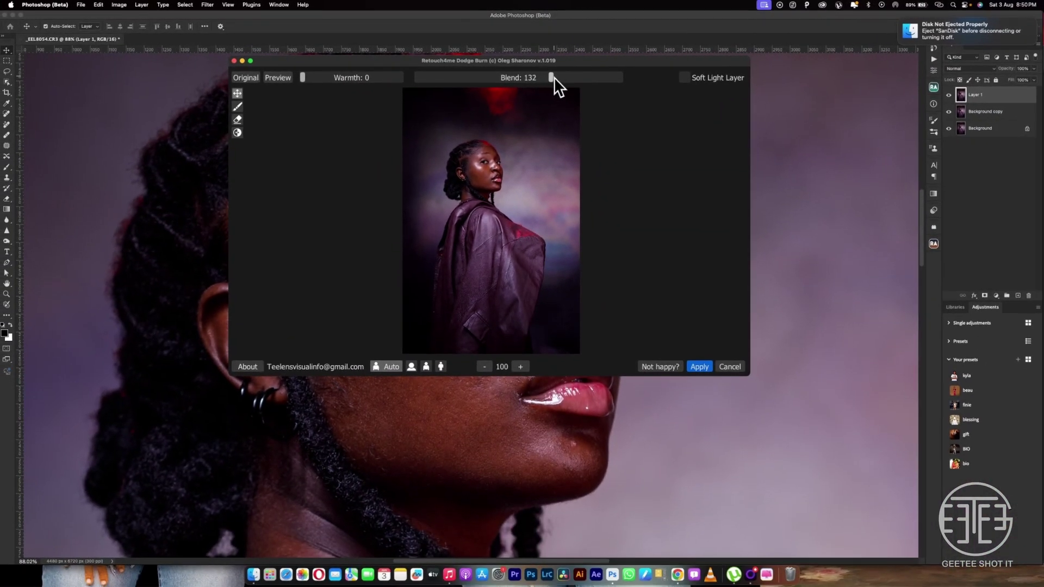
click(704, 369)
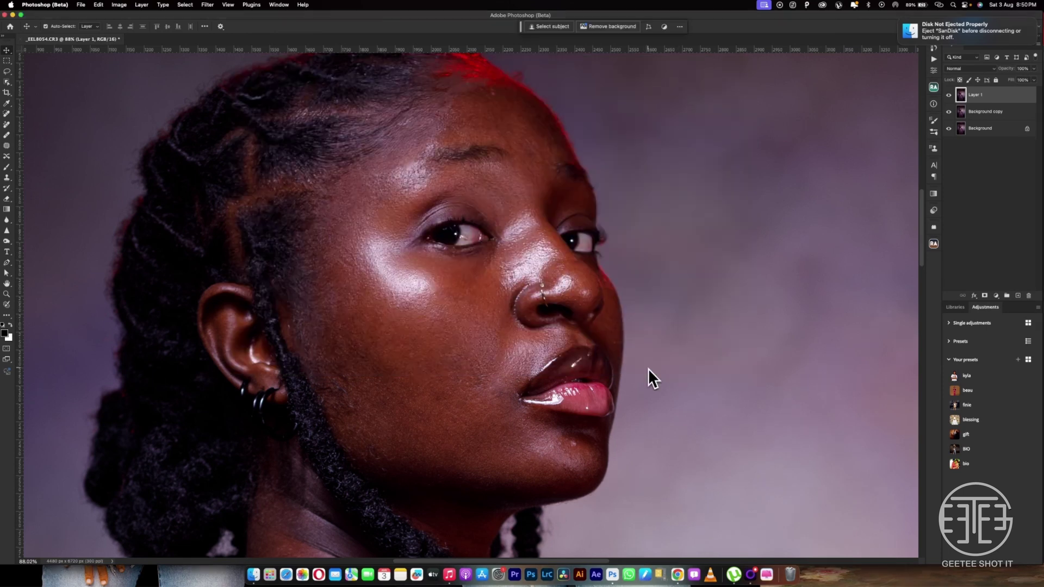
click(949, 95)
click(949, 95)
click(949, 95)
click(949, 95)
scroll(447, 387, down, 3)
scroll(385, 385, up, 3)
scroll(381, 376, down, 10)
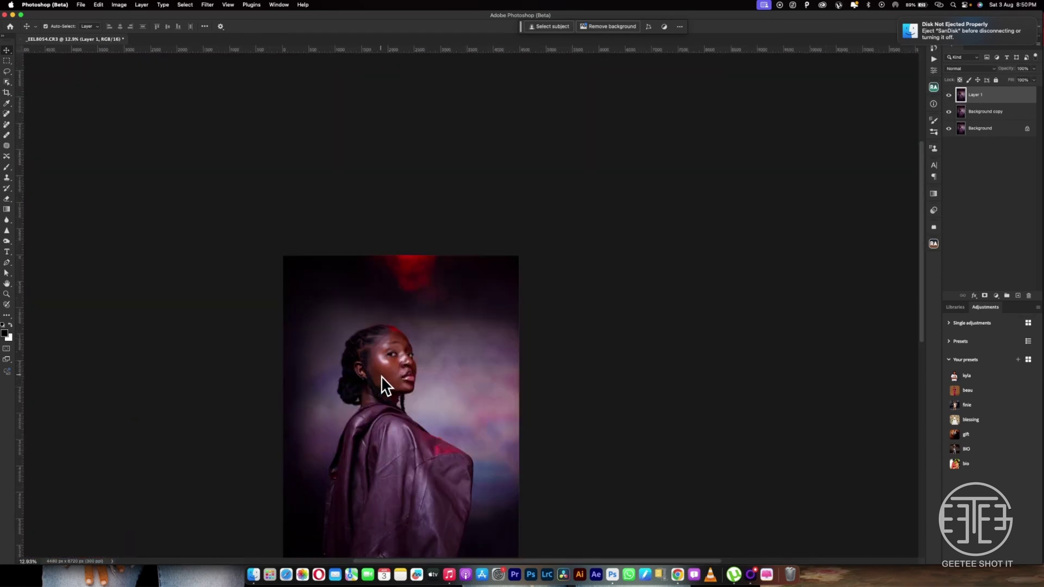
scroll(380, 377, down, 1)
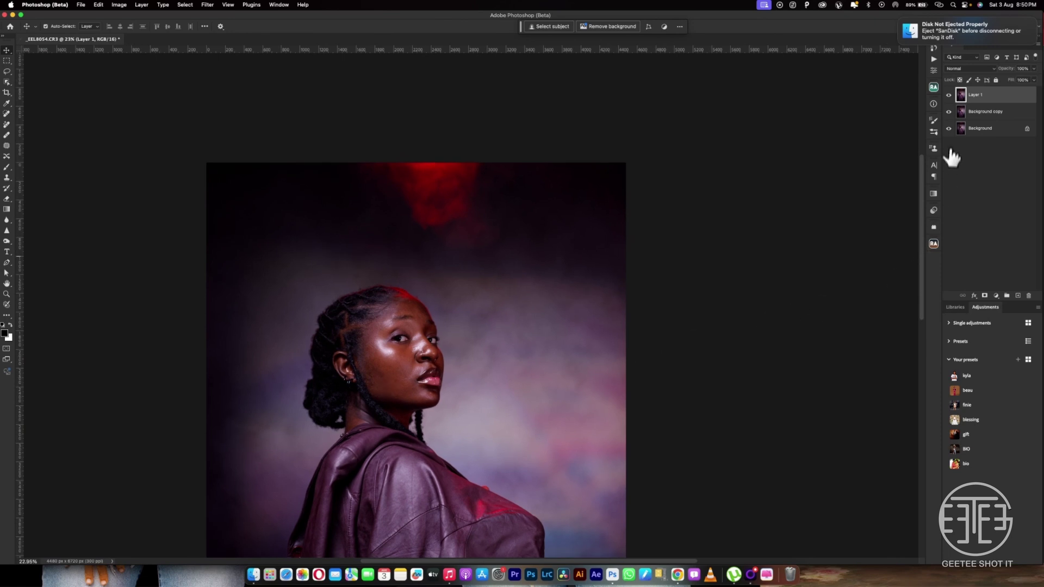
alt+click(948, 128)
alt+click(948, 128)
scroll(485, 318, up, 5)
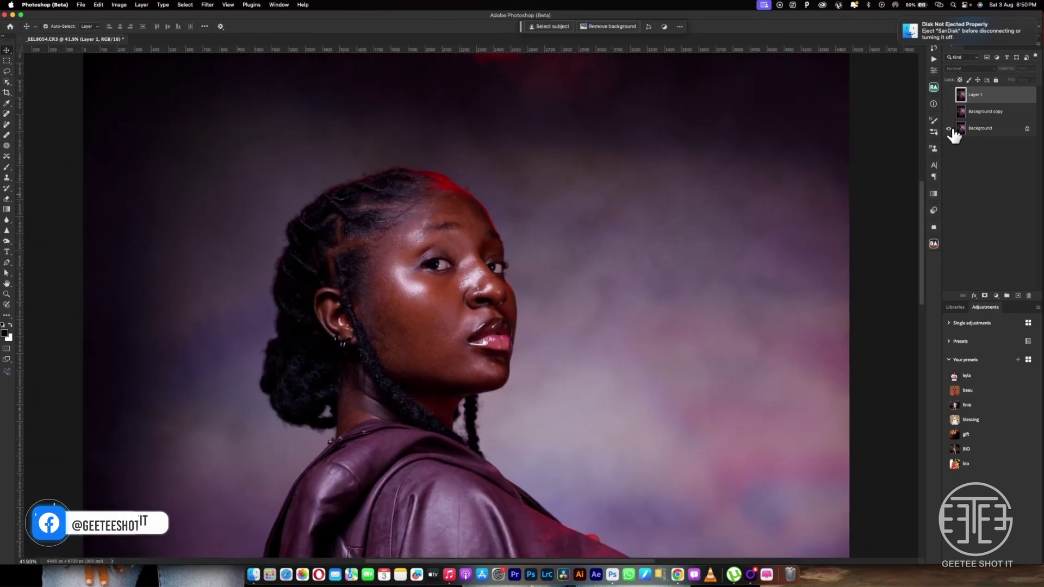
alt+click(948, 128)
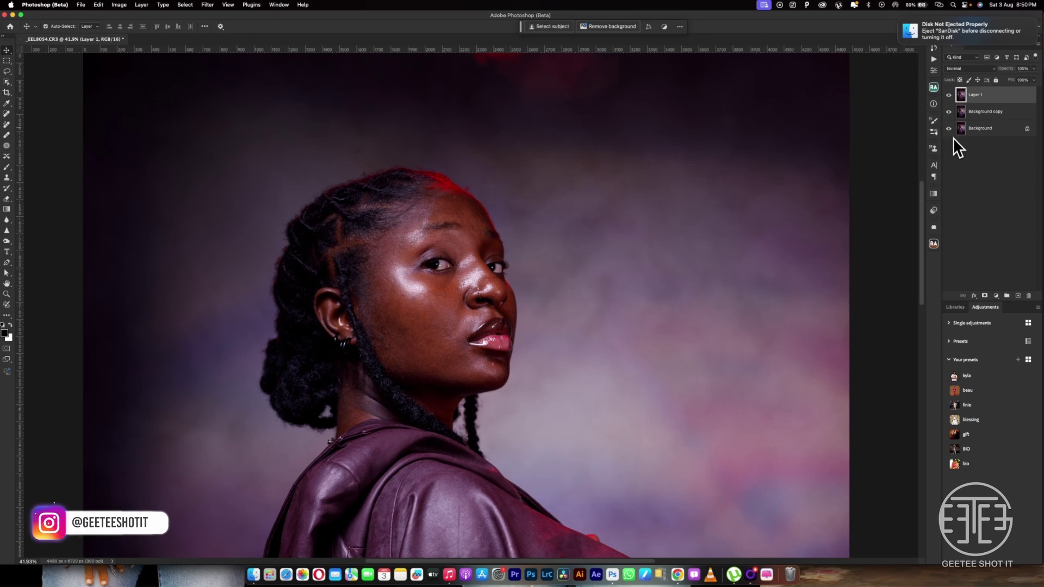